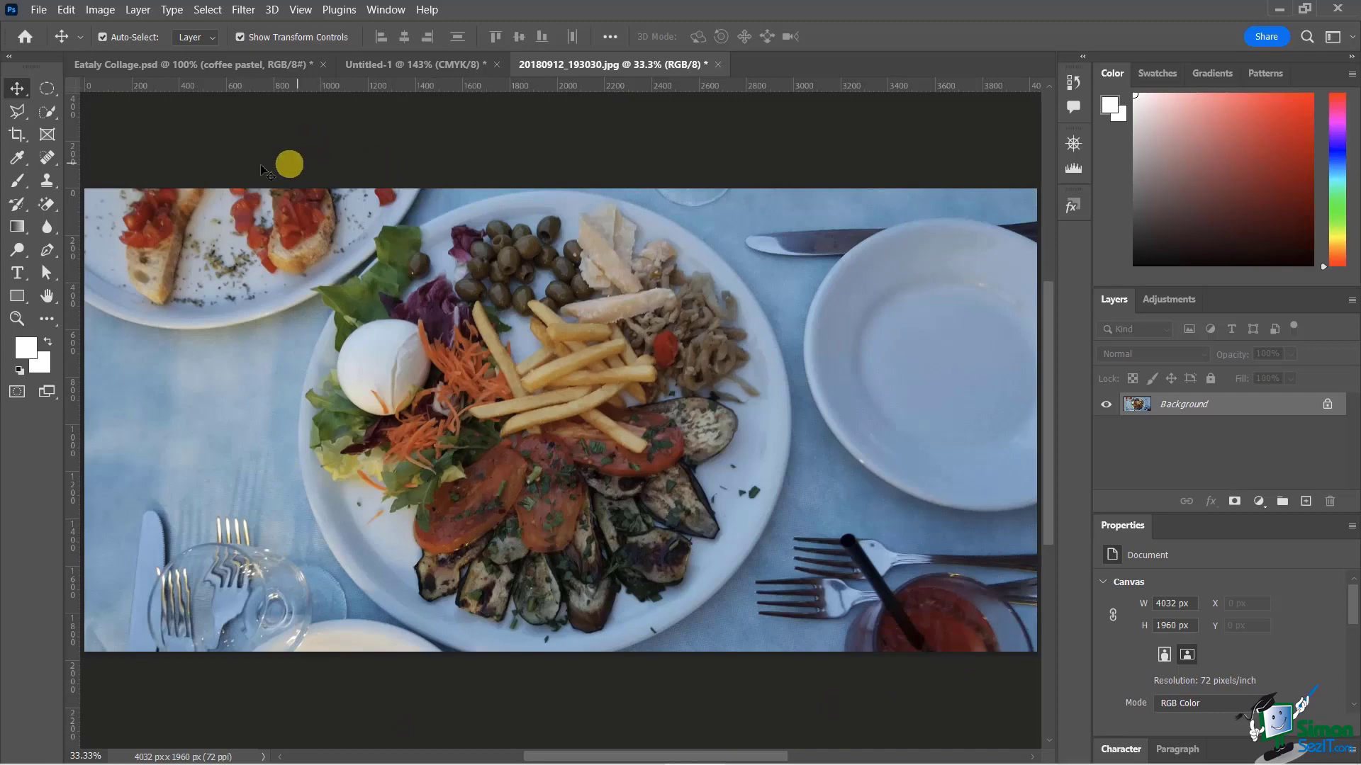
Start a crop on the photo, narrowing then widening the right edge to include the right-hand plate
click(16, 136)
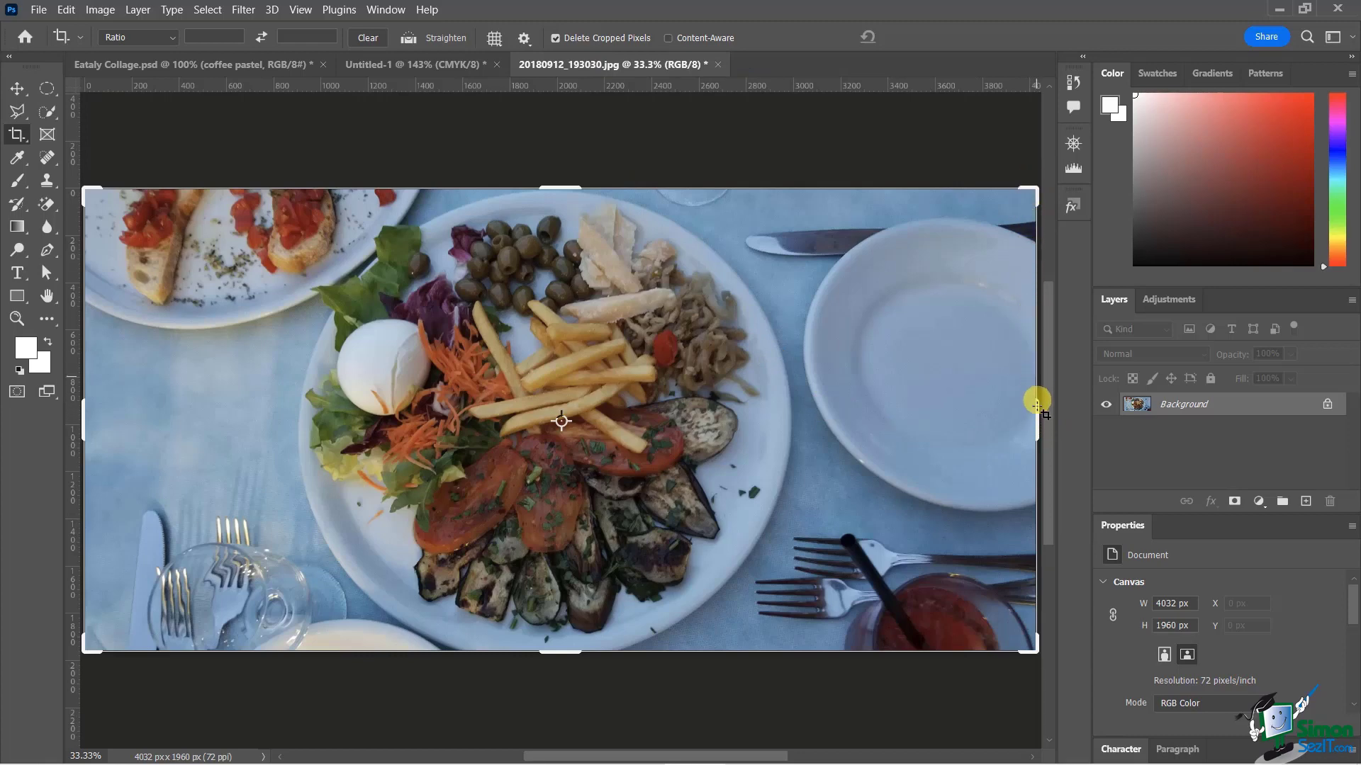
drag(1036, 411, 819, 416)
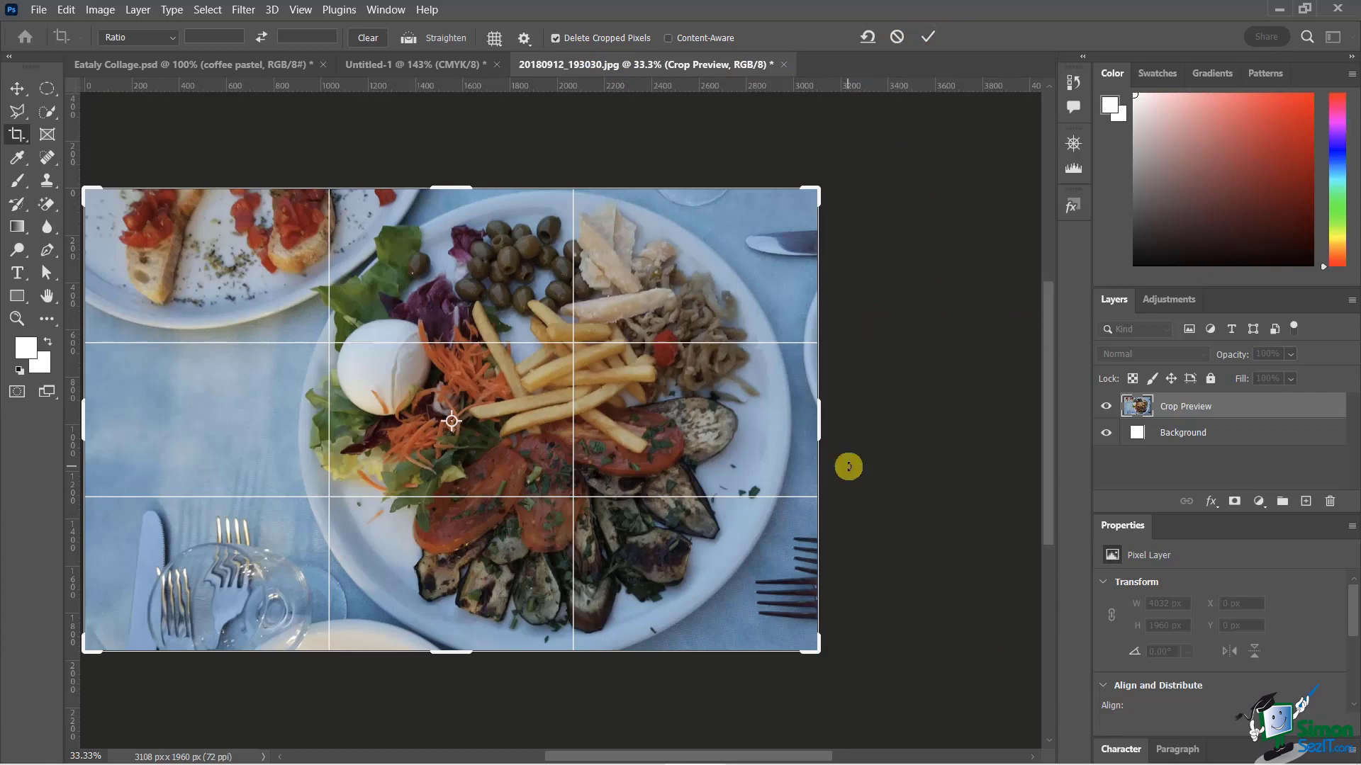
drag(819, 422, 1028, 426)
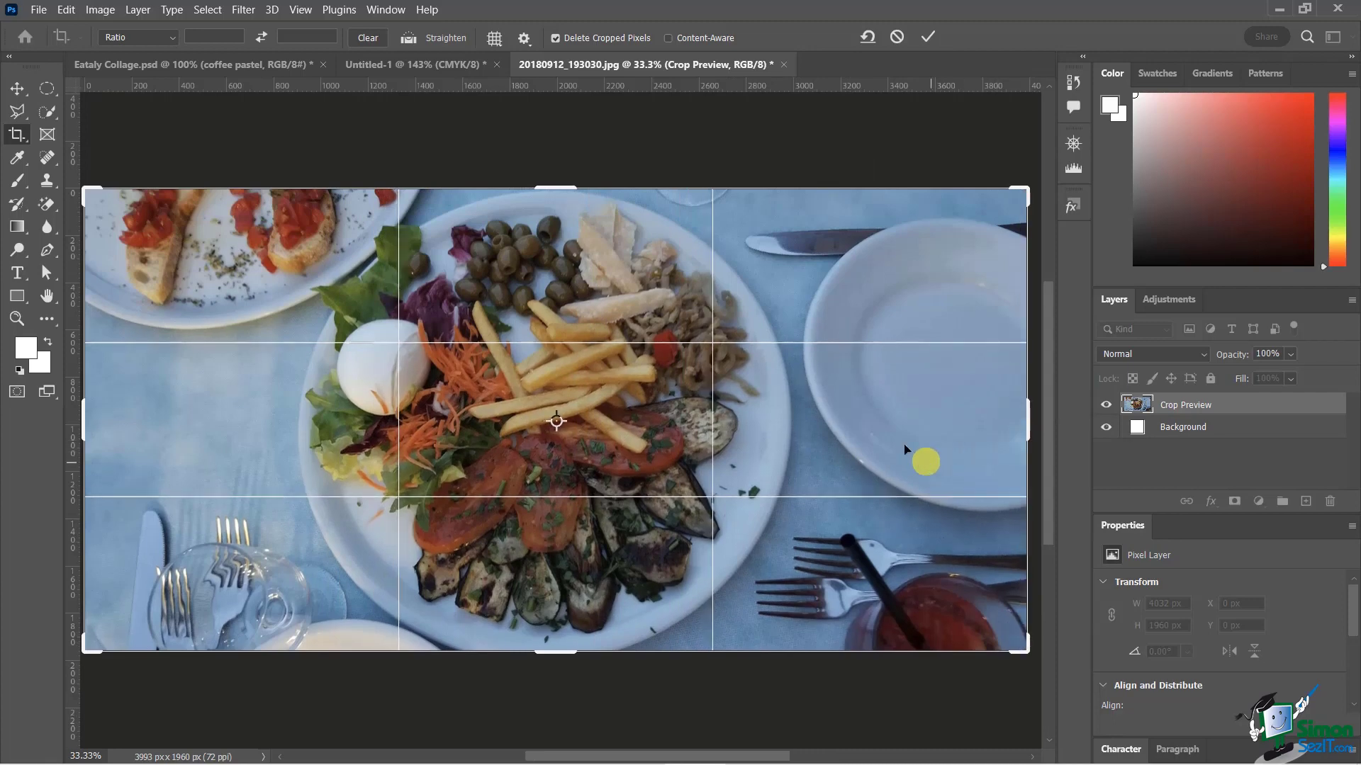
Turn off Delete Cropped Pixels, crop out the right-hand plate to 3096 × 1960 px, then begin a new crop
click(555, 38)
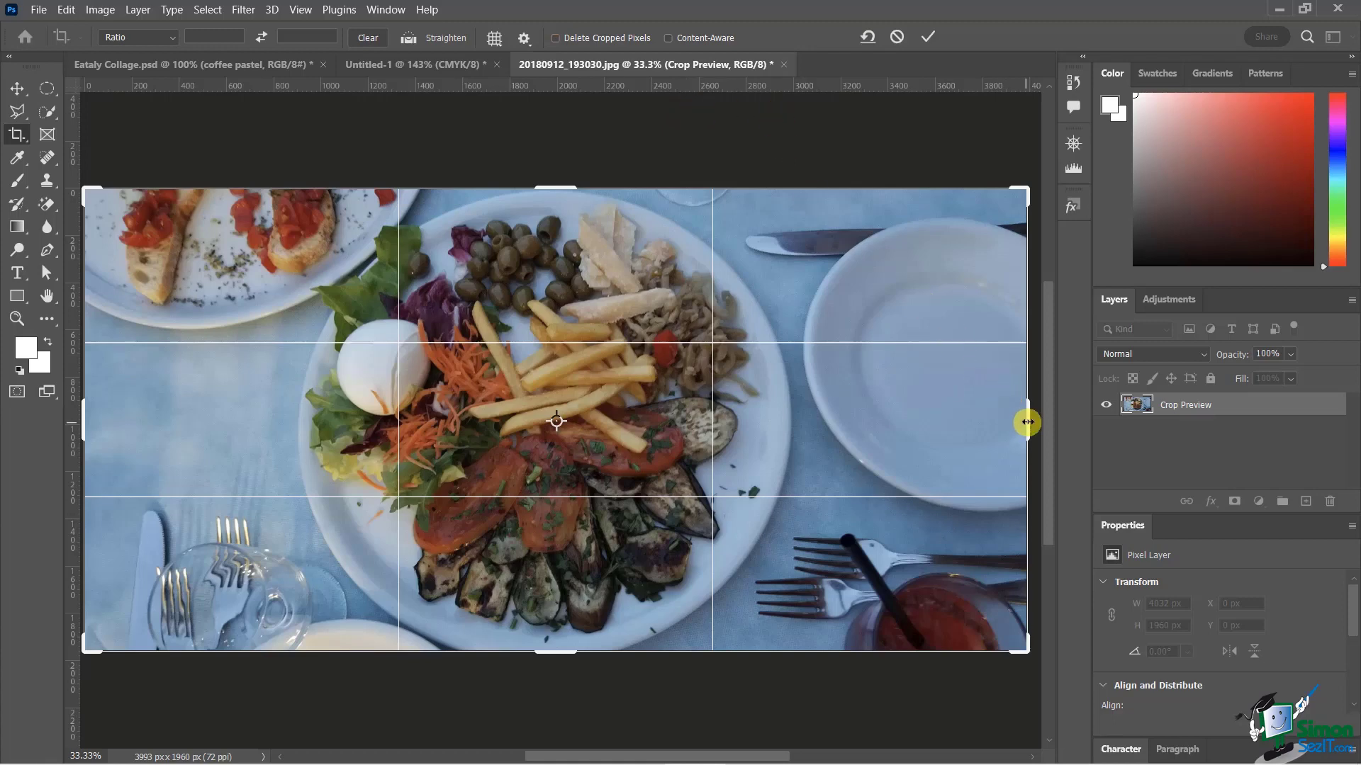
drag(1027, 421, 816, 421)
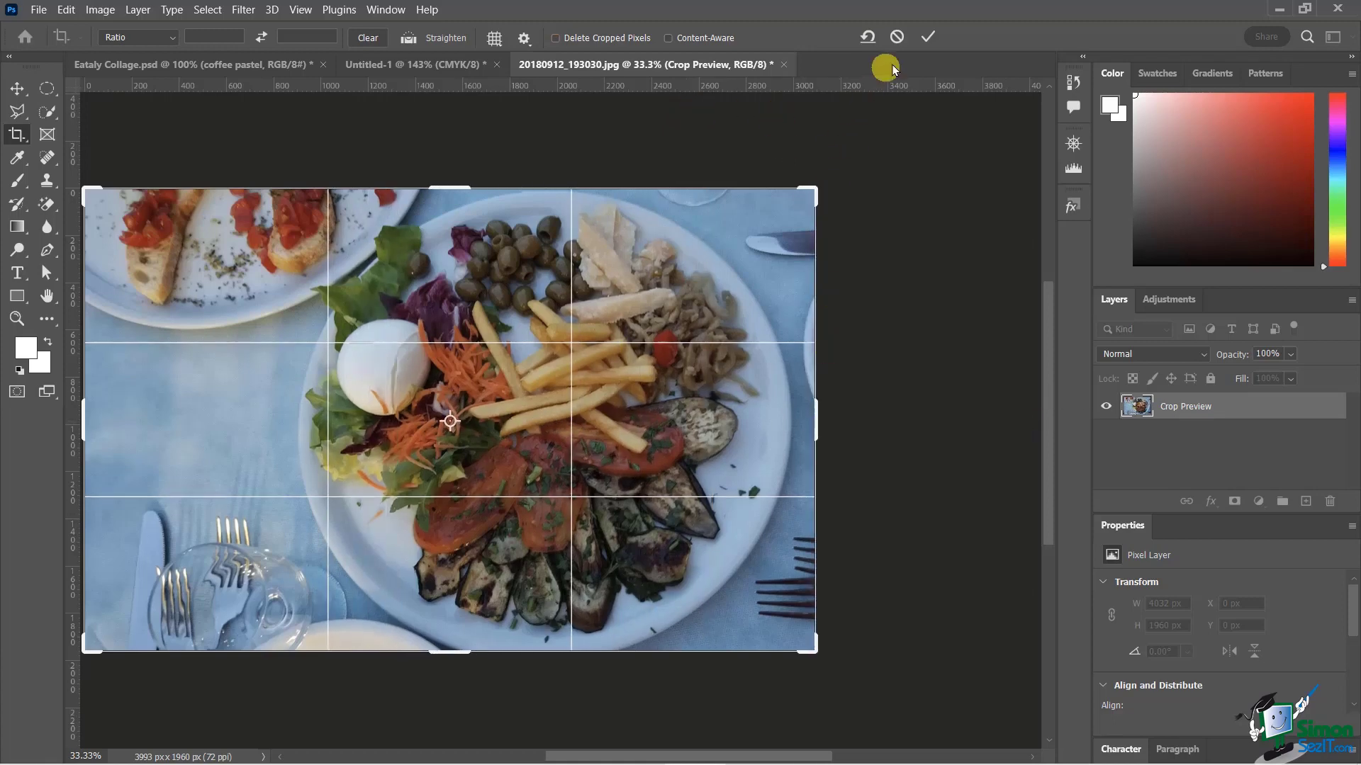
click(928, 37)
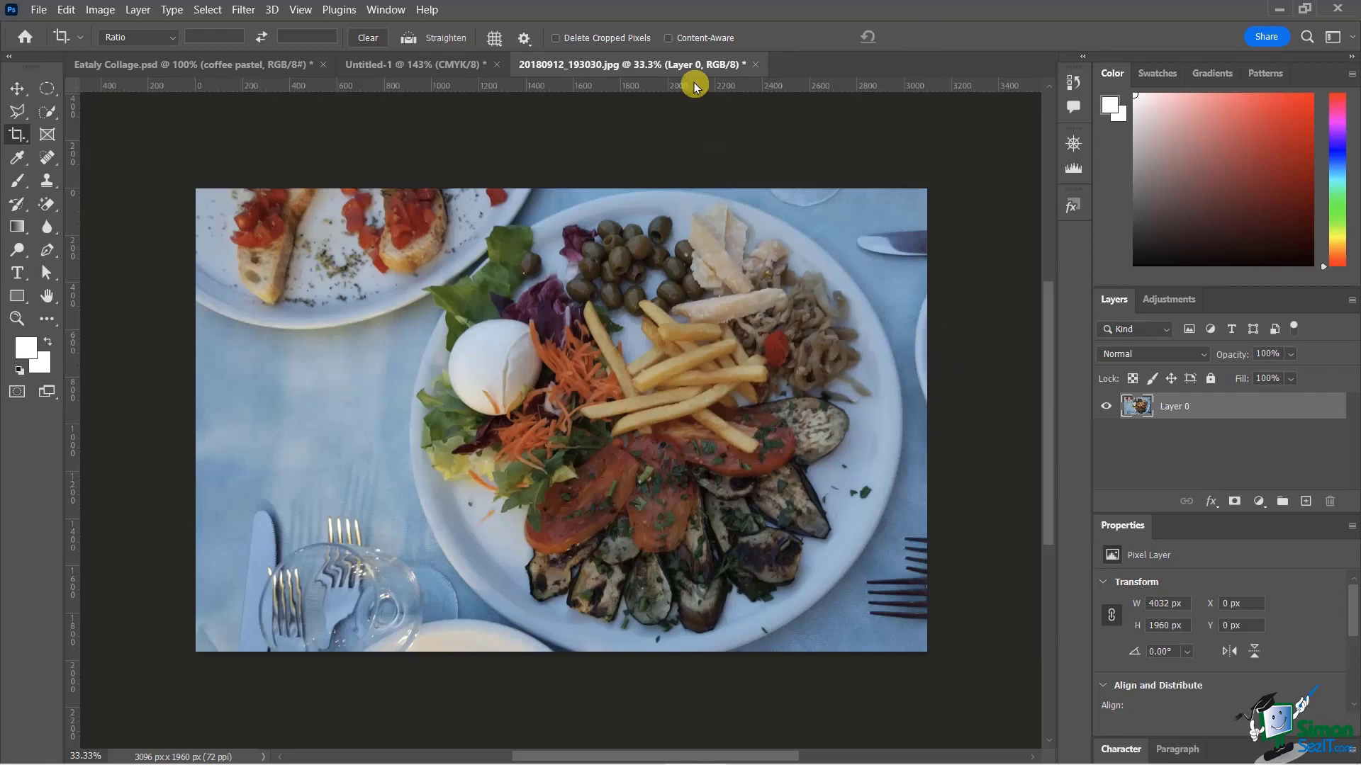
click(15, 134)
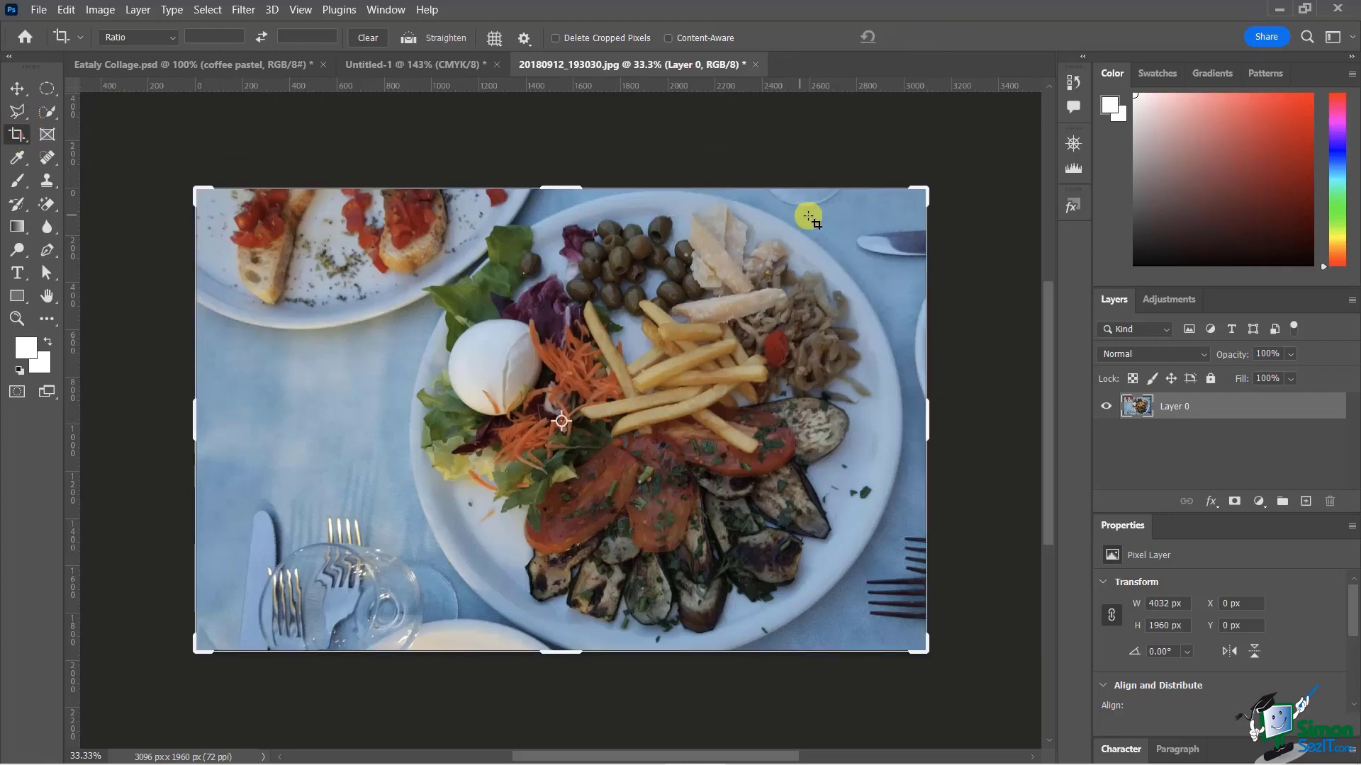
mouse_move(929, 422)
mouse_down()
mouse_move(1005, 425)
mouse_move(926, 426)
mouse_up()
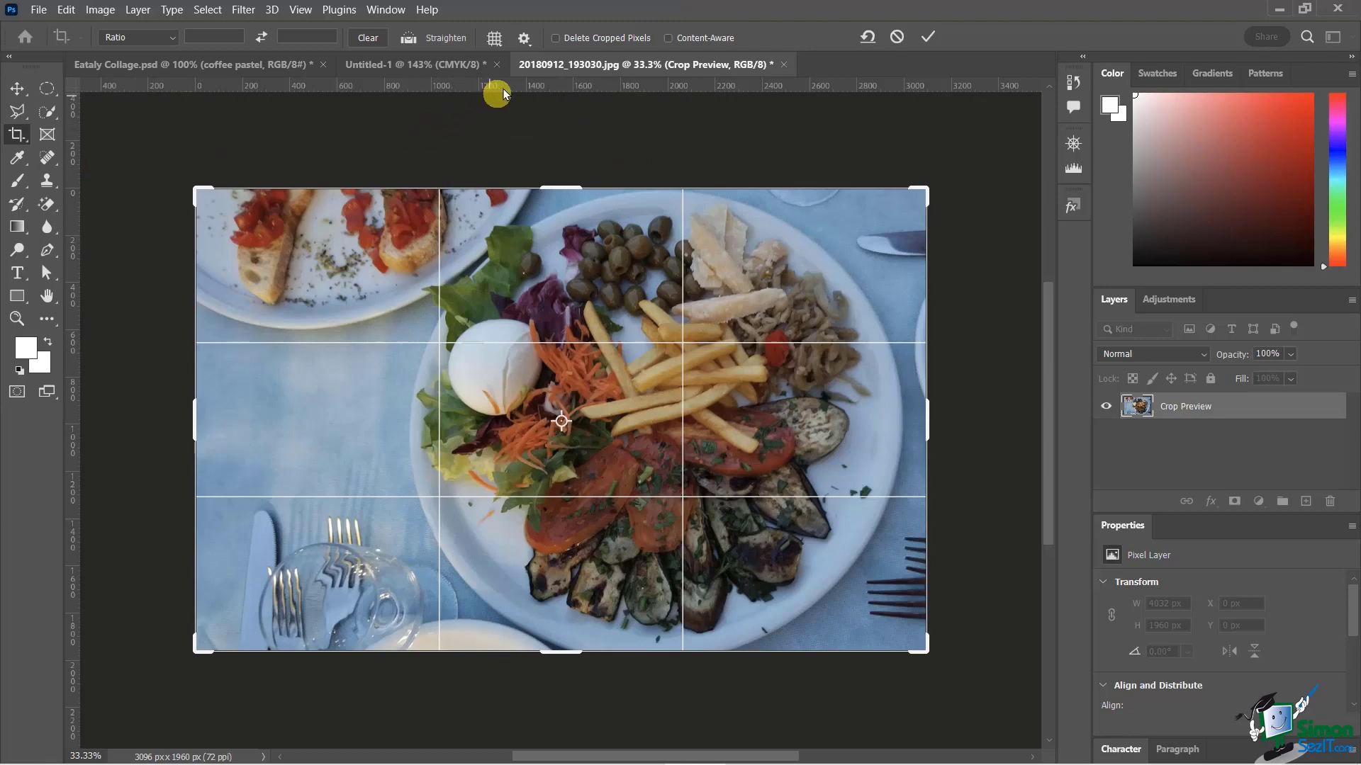
Switch off Auto Center Preview and trim the crop from the left to 2235 px wide
click(524, 38)
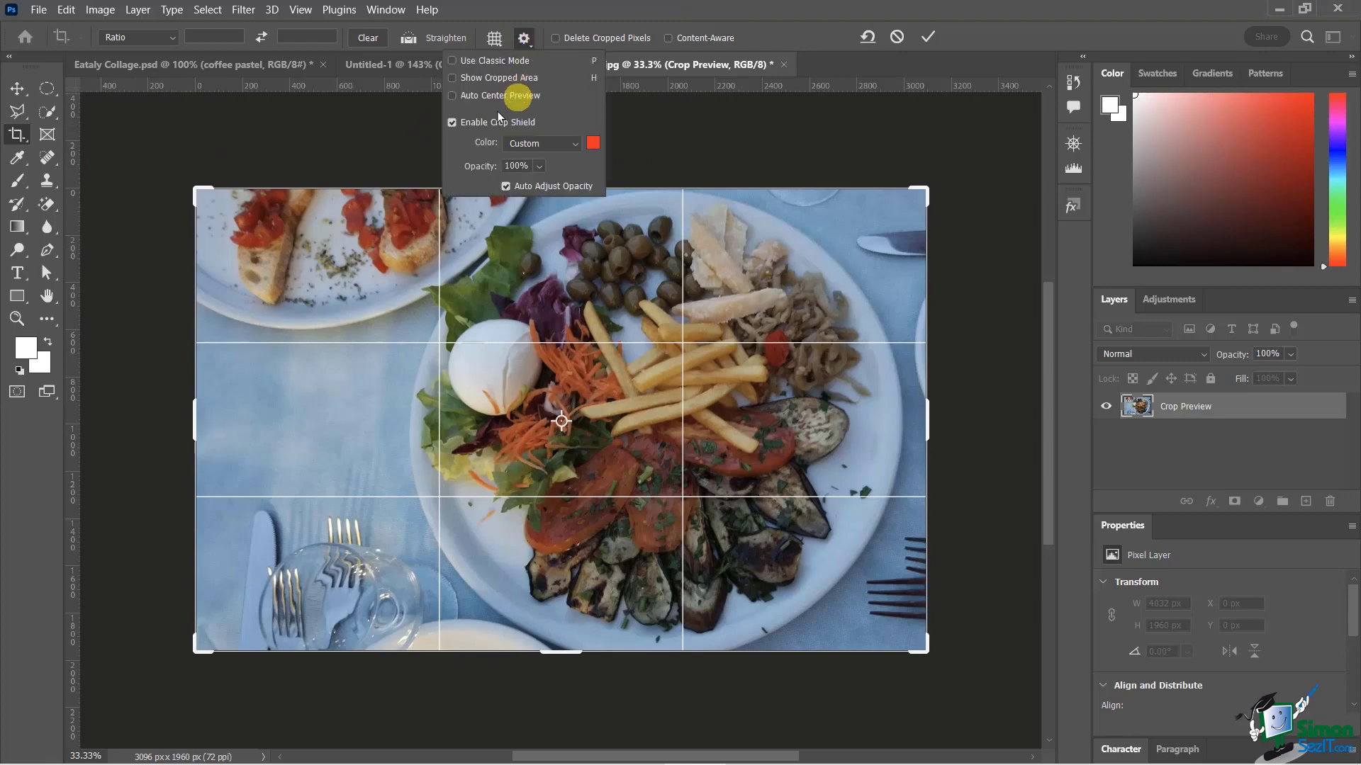
click(481, 96)
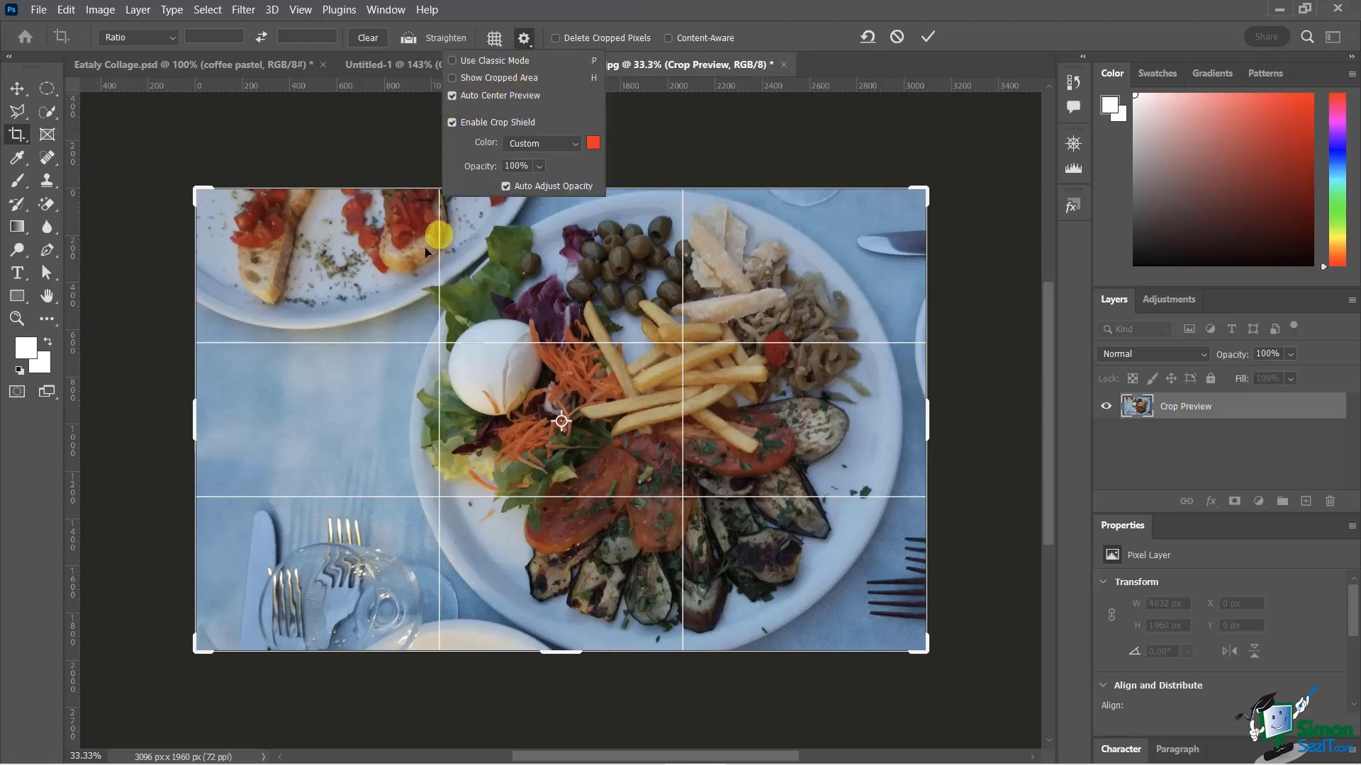
mouse_move(198, 412)
mouse_down()
mouse_move(295, 419)
mouse_move(219, 419)
mouse_move(288, 425)
mouse_move(198, 435)
mouse_up()
click(524, 38)
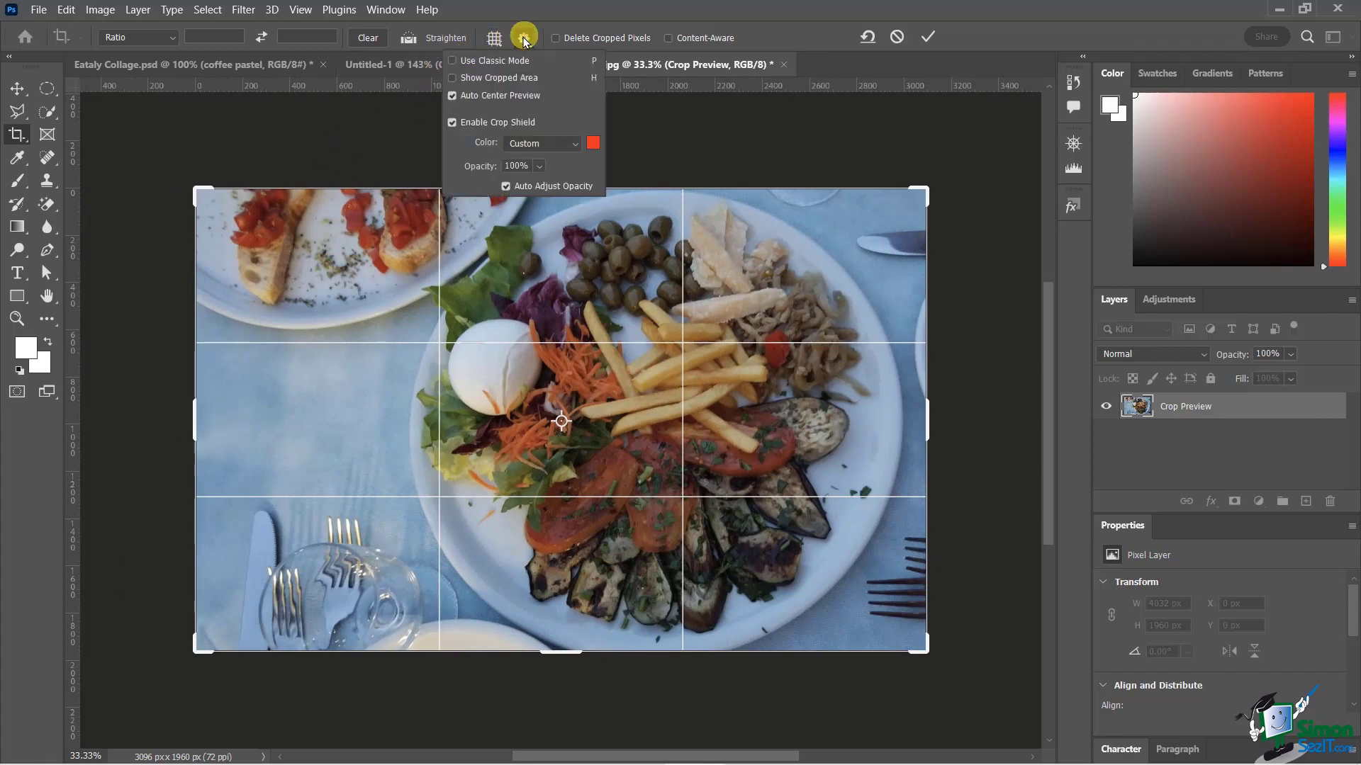
click(734, 14)
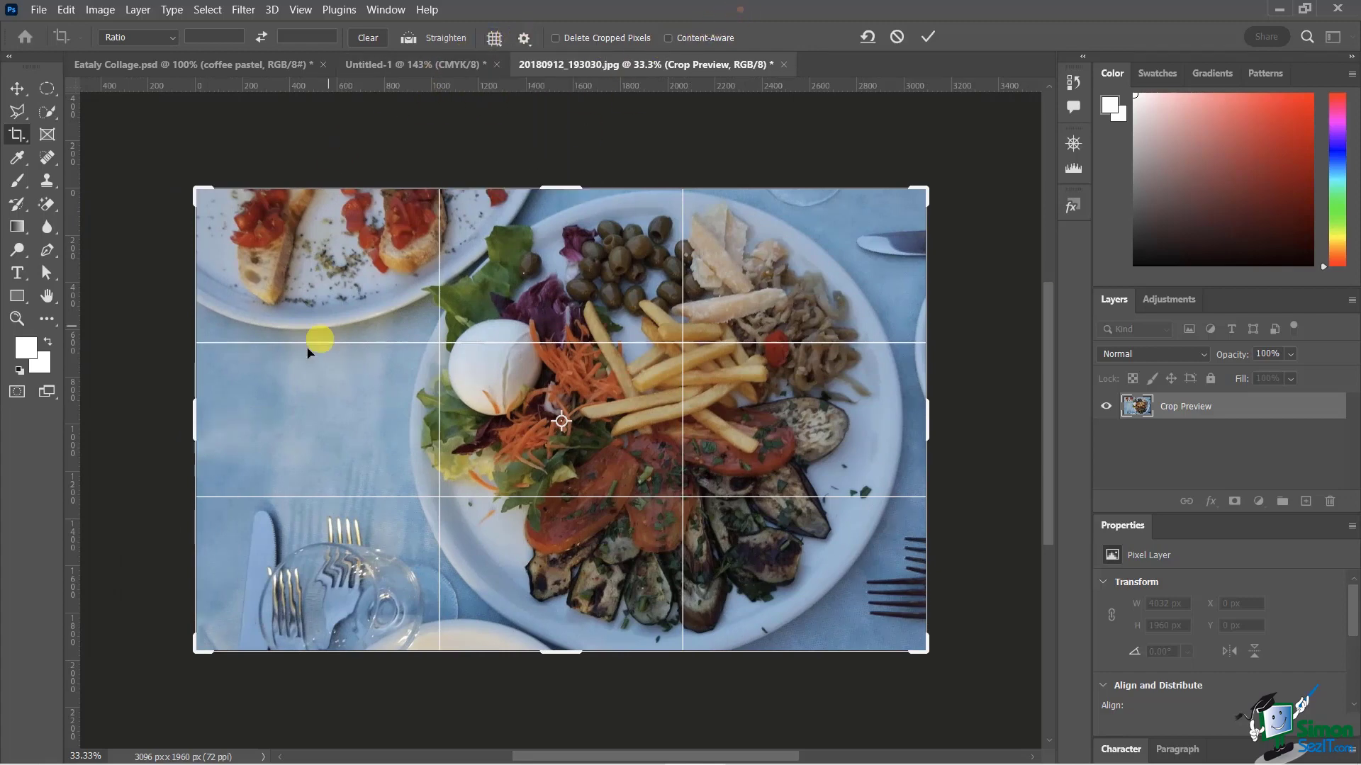
drag(200, 424, 396, 442)
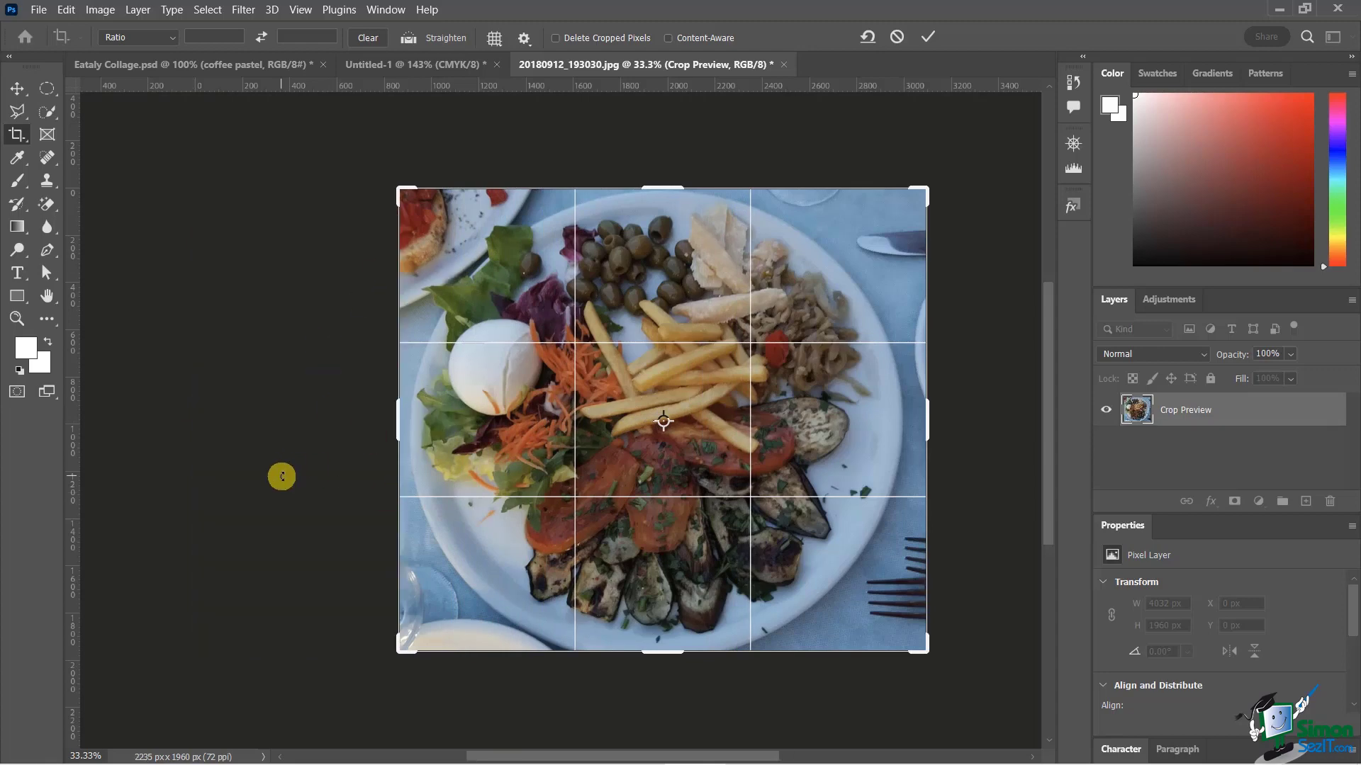
Widen the crop back to about 3687 × 1960 px, trimming the transparent strip on the left
click(524, 39)
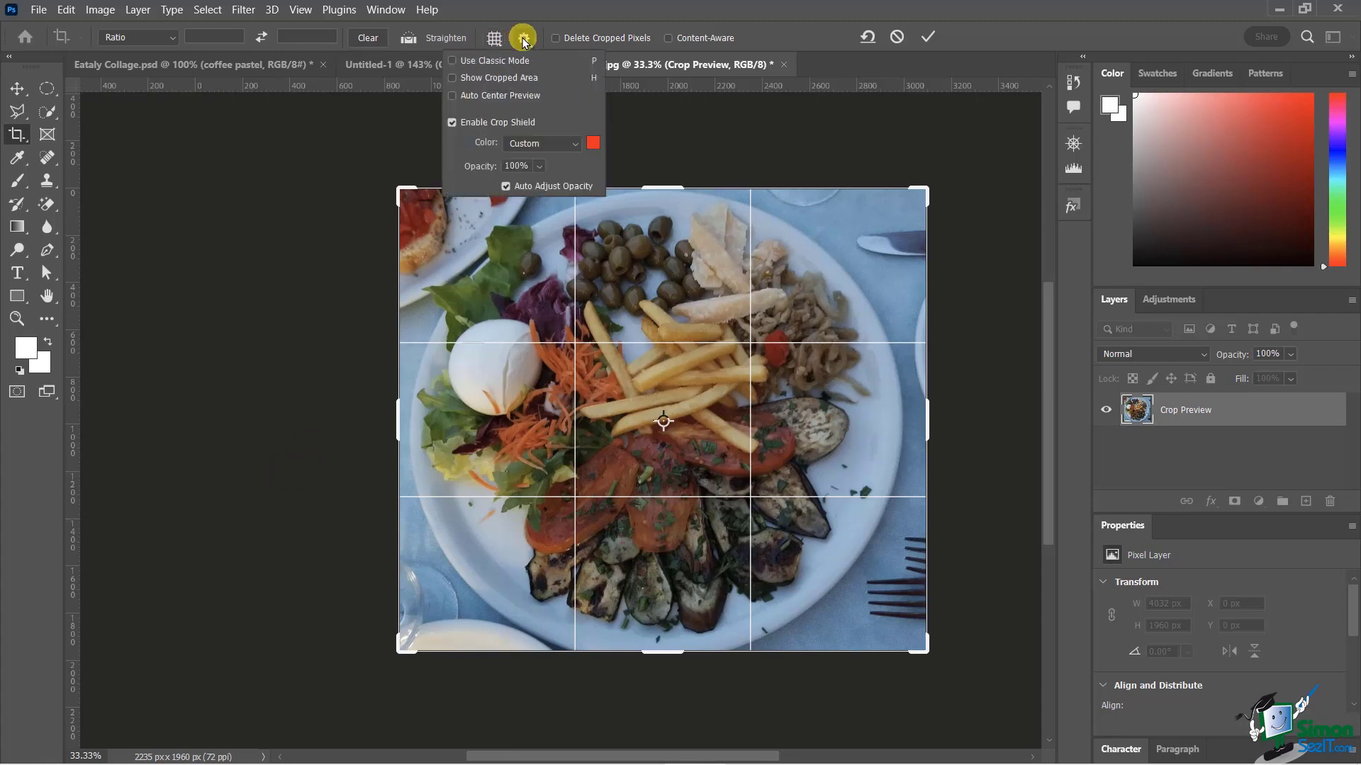
click(663, 20)
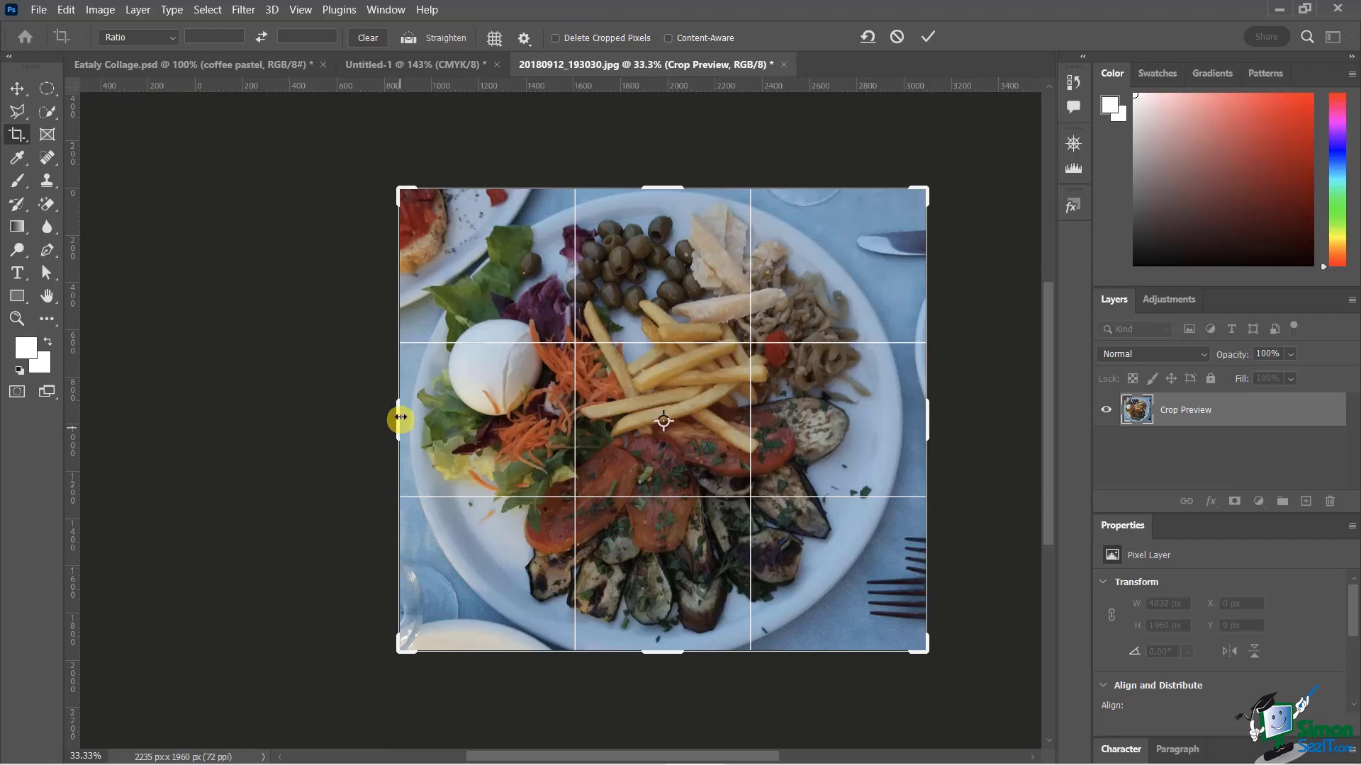
drag(398, 418, 177, 433)
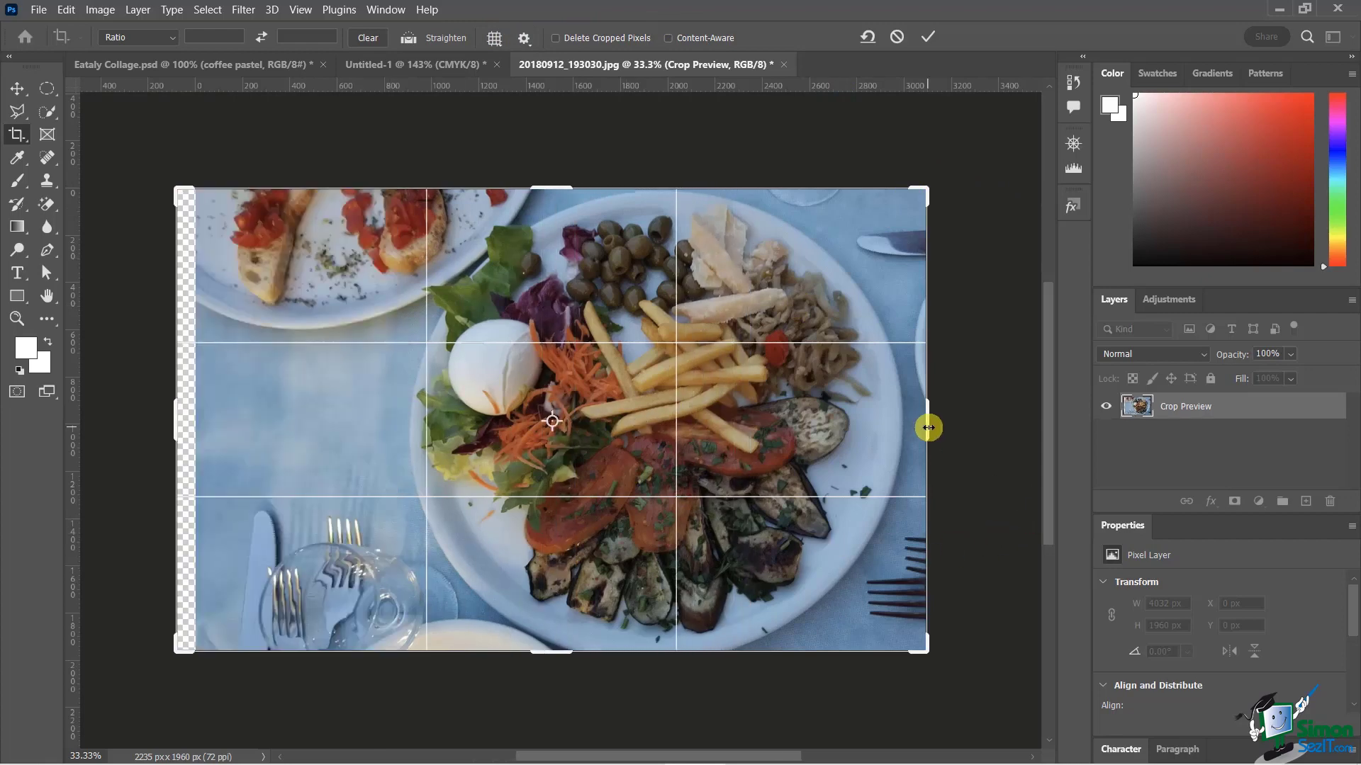
drag(926, 426, 1038, 439)
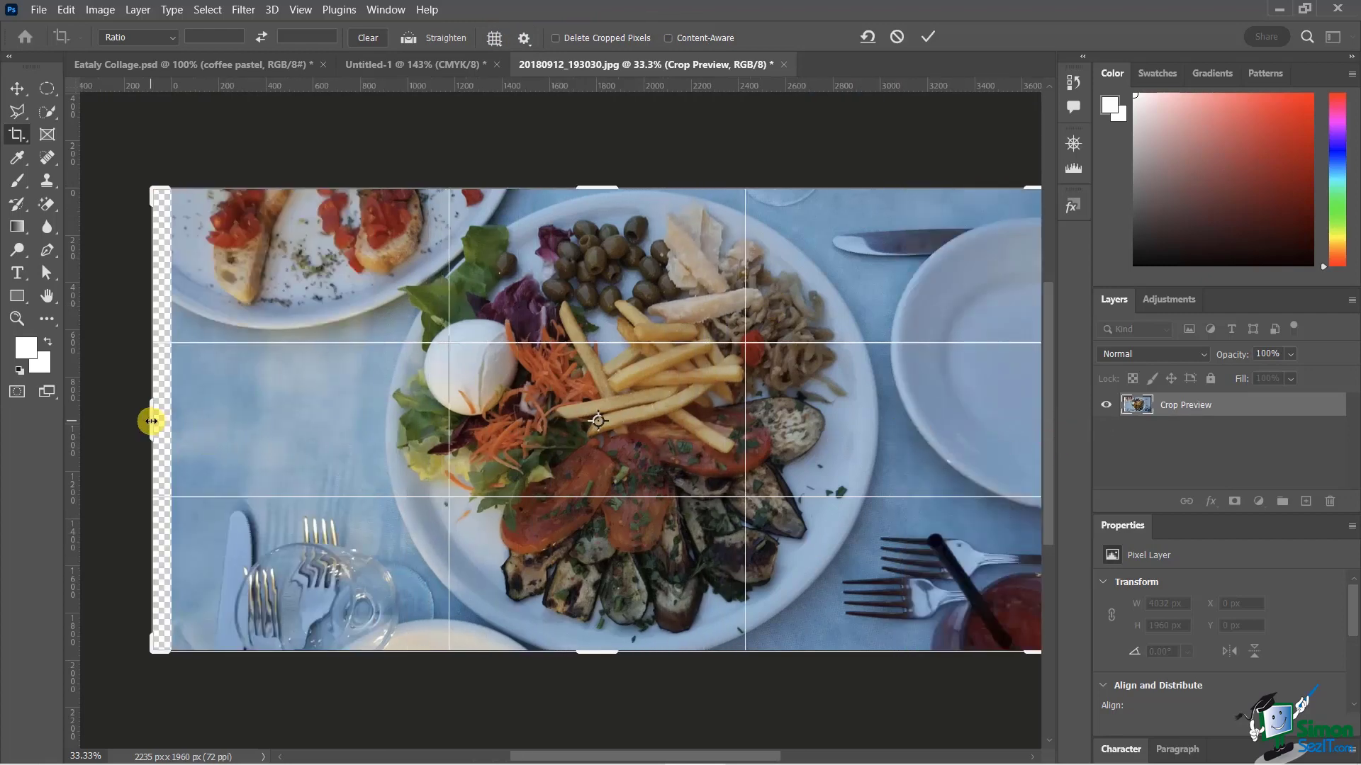
drag(152, 419, 171, 425)
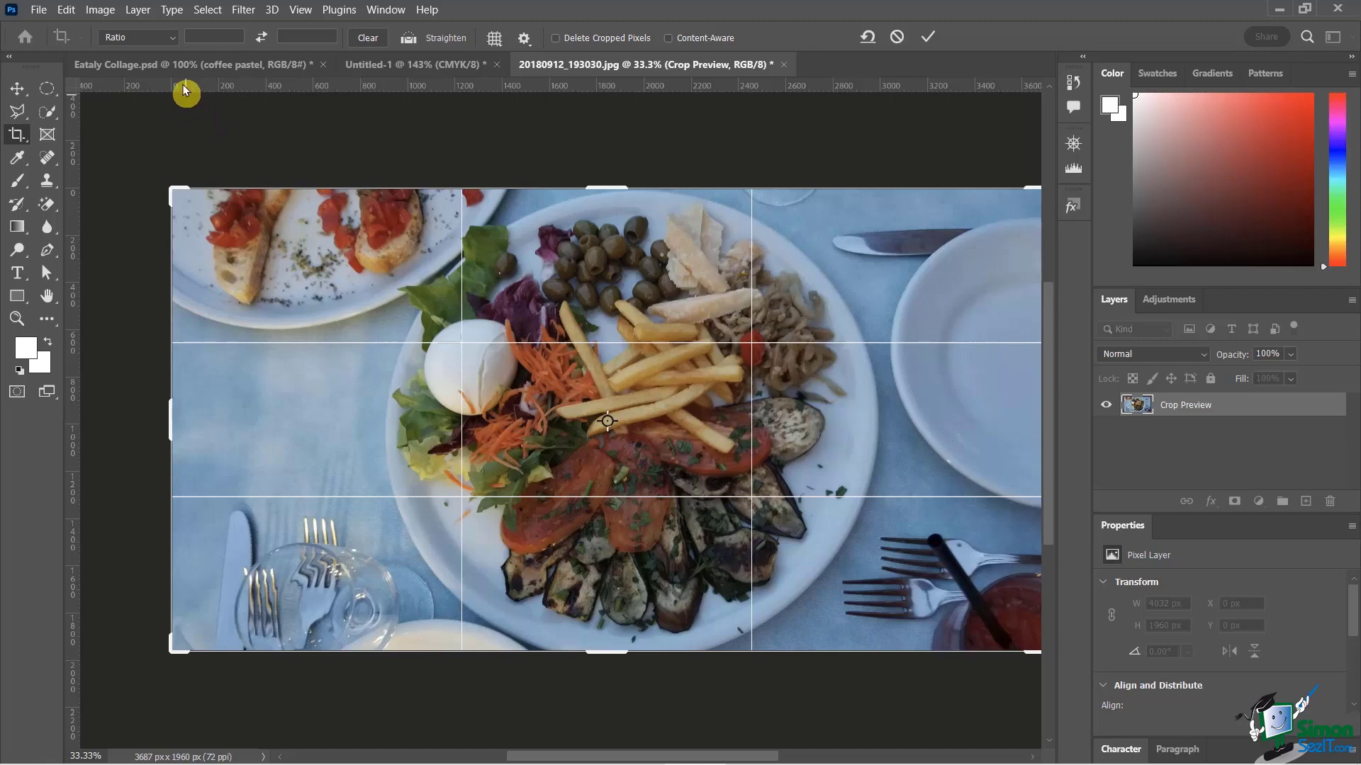
click(172, 33)
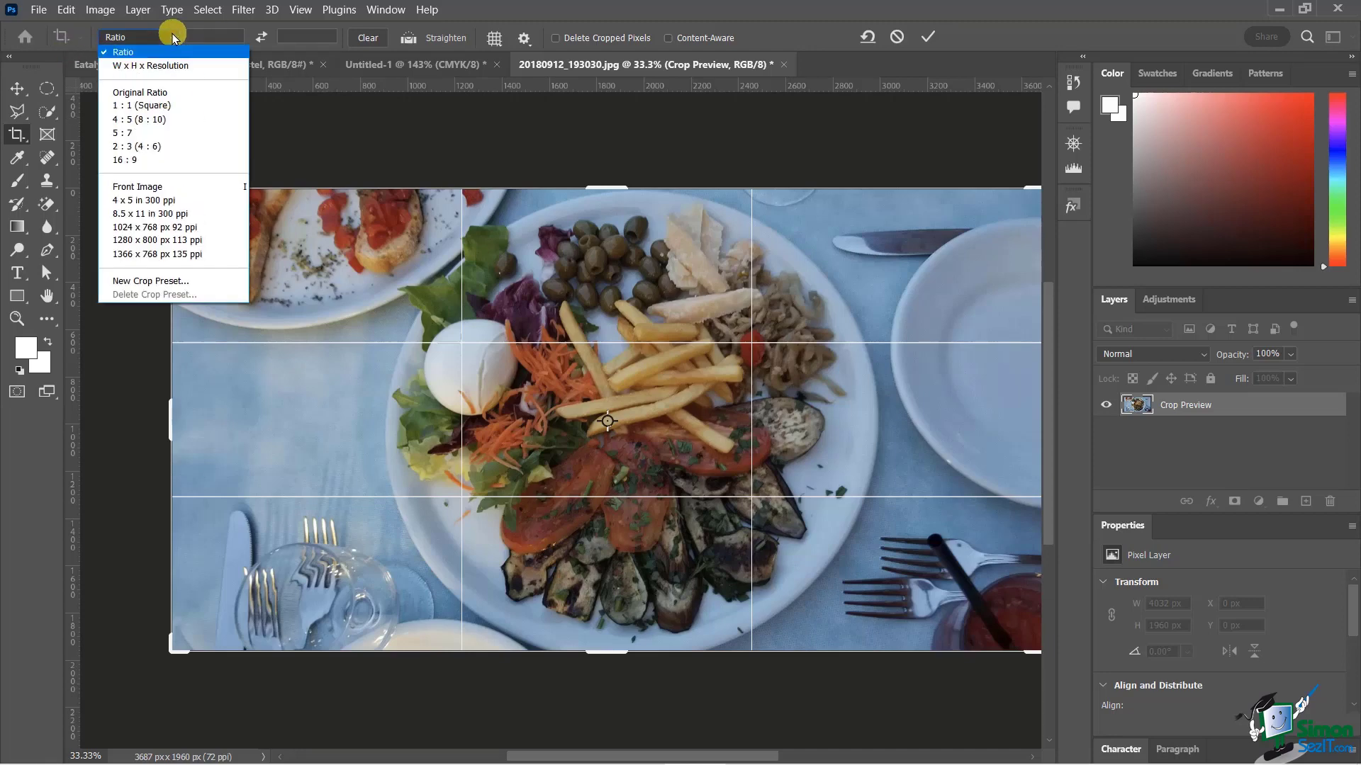
Set the crop ratio to 1:1 (Square) and fit a 1960 × 1960 px box around the central plate
click(132, 107)
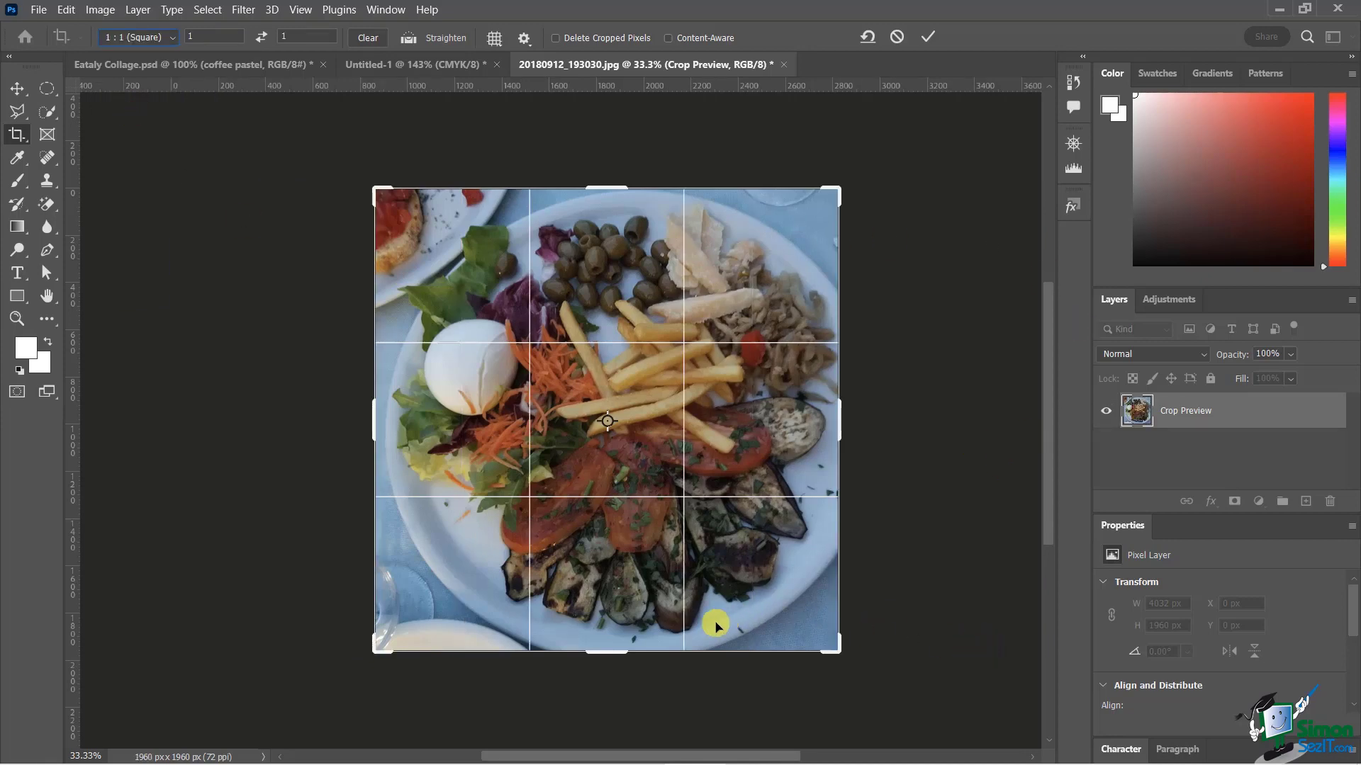
mouse_move(738, 583)
mouse_down()
mouse_move(720, 577)
mouse_move(737, 586)
mouse_up()
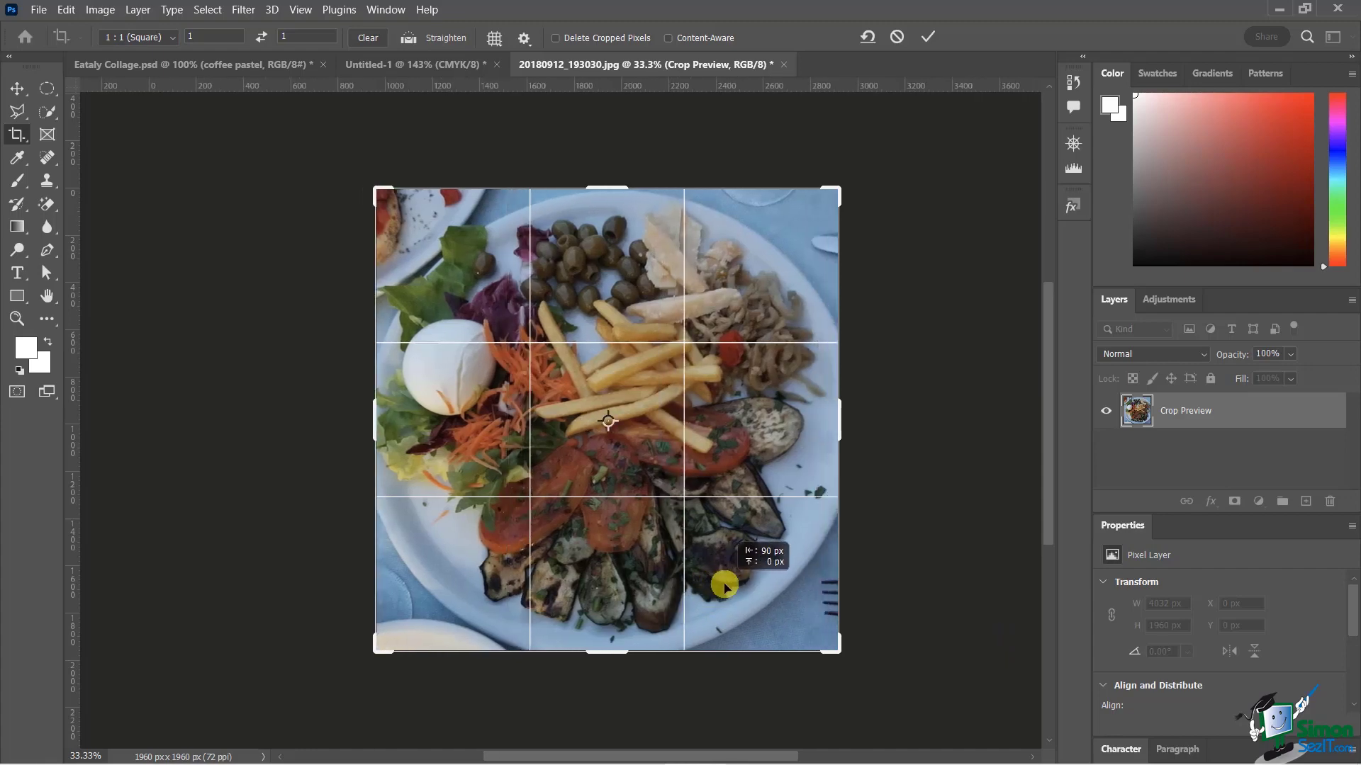
mouse_move(724, 585)
mouse_down()
mouse_move(709, 578)
mouse_move(718, 584)
mouse_up()
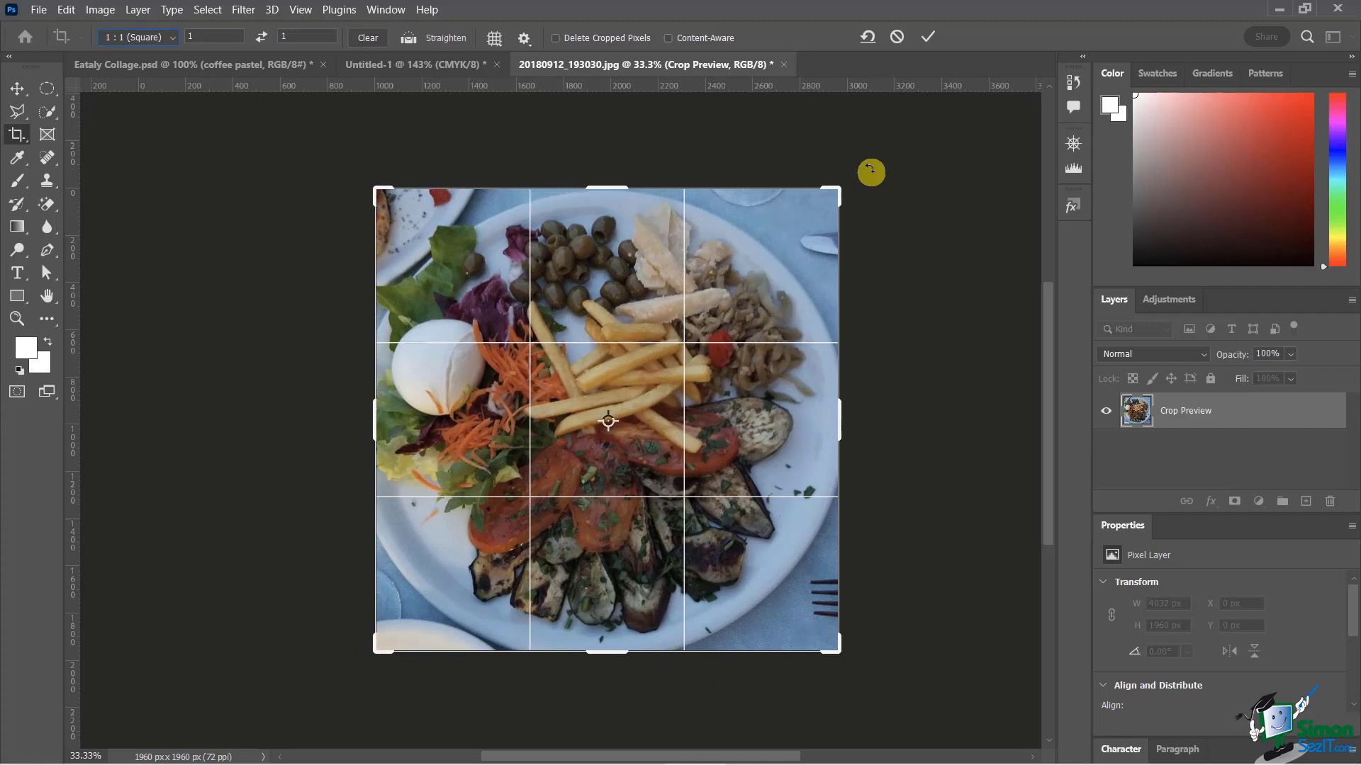
mouse_move(832, 189)
mouse_down()
mouse_move(855, 174)
mouse_move(840, 188)
mouse_up()
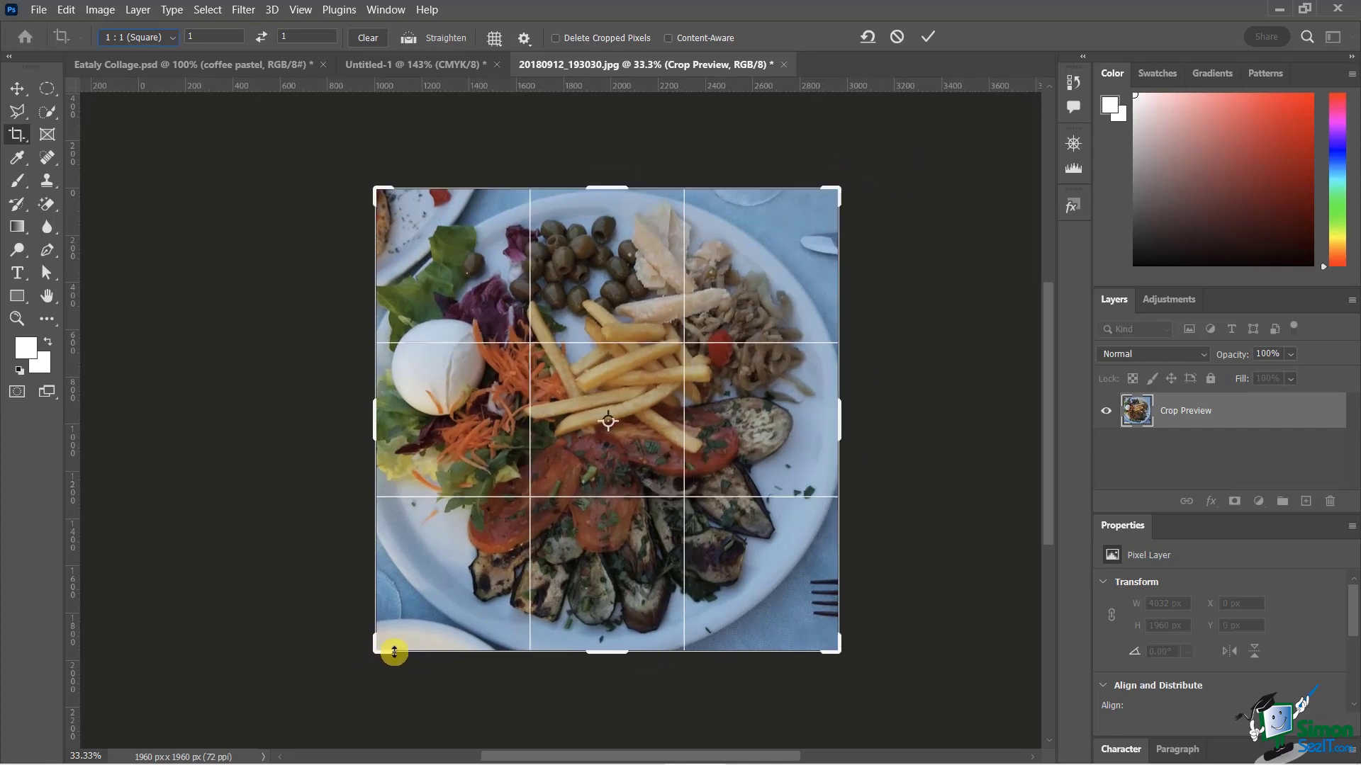
mouse_move(377, 647)
mouse_down()
mouse_move(404, 616)
mouse_move(392, 638)
mouse_up()
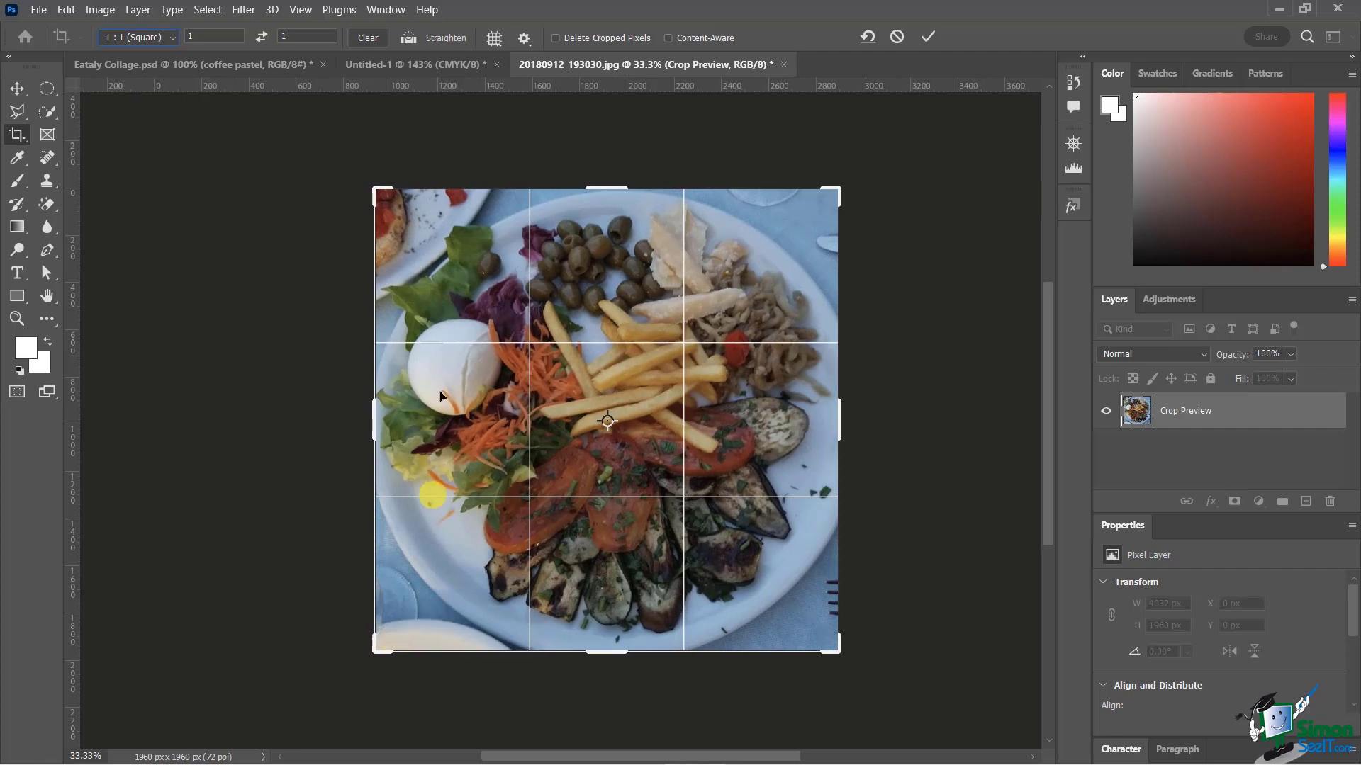
Commit the 1960 × 1960 px square crop, leaving the ratio preset unchanged
click(196, 39)
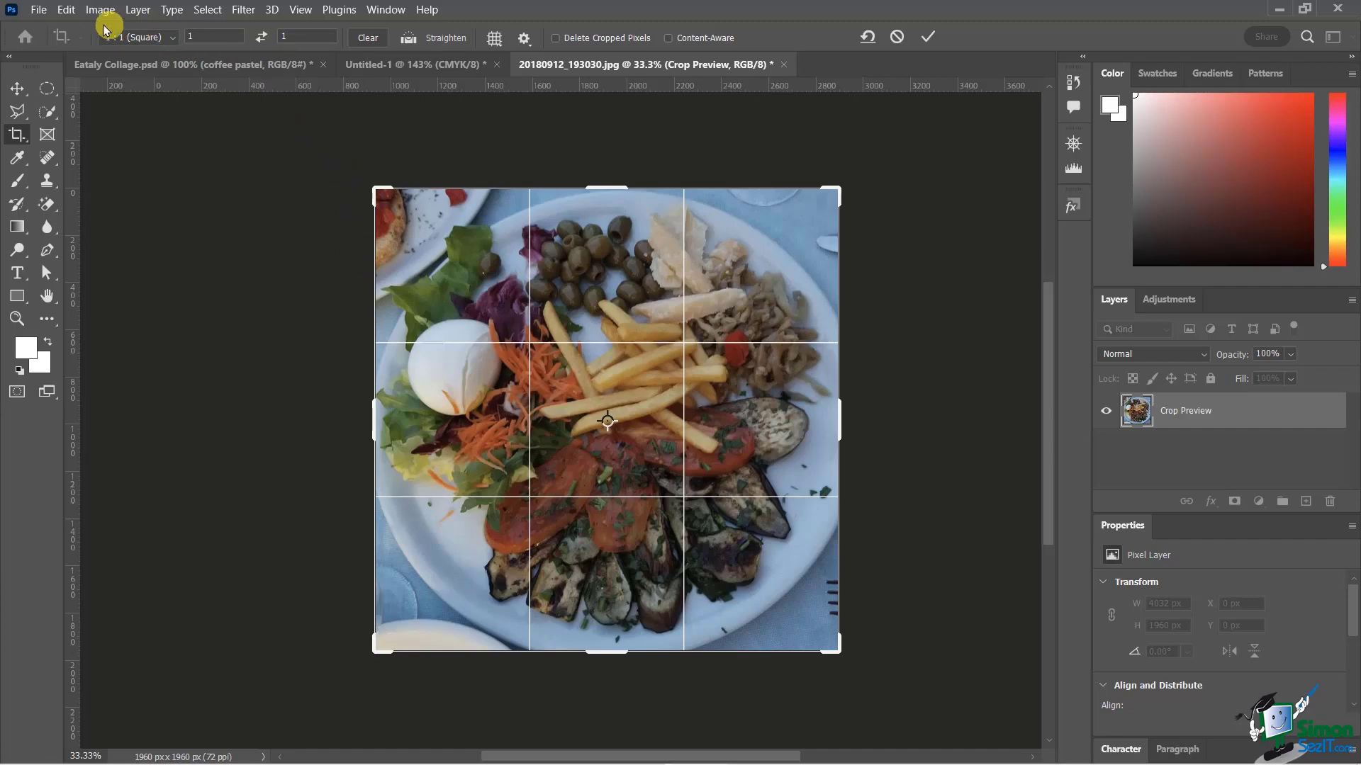
click(170, 37)
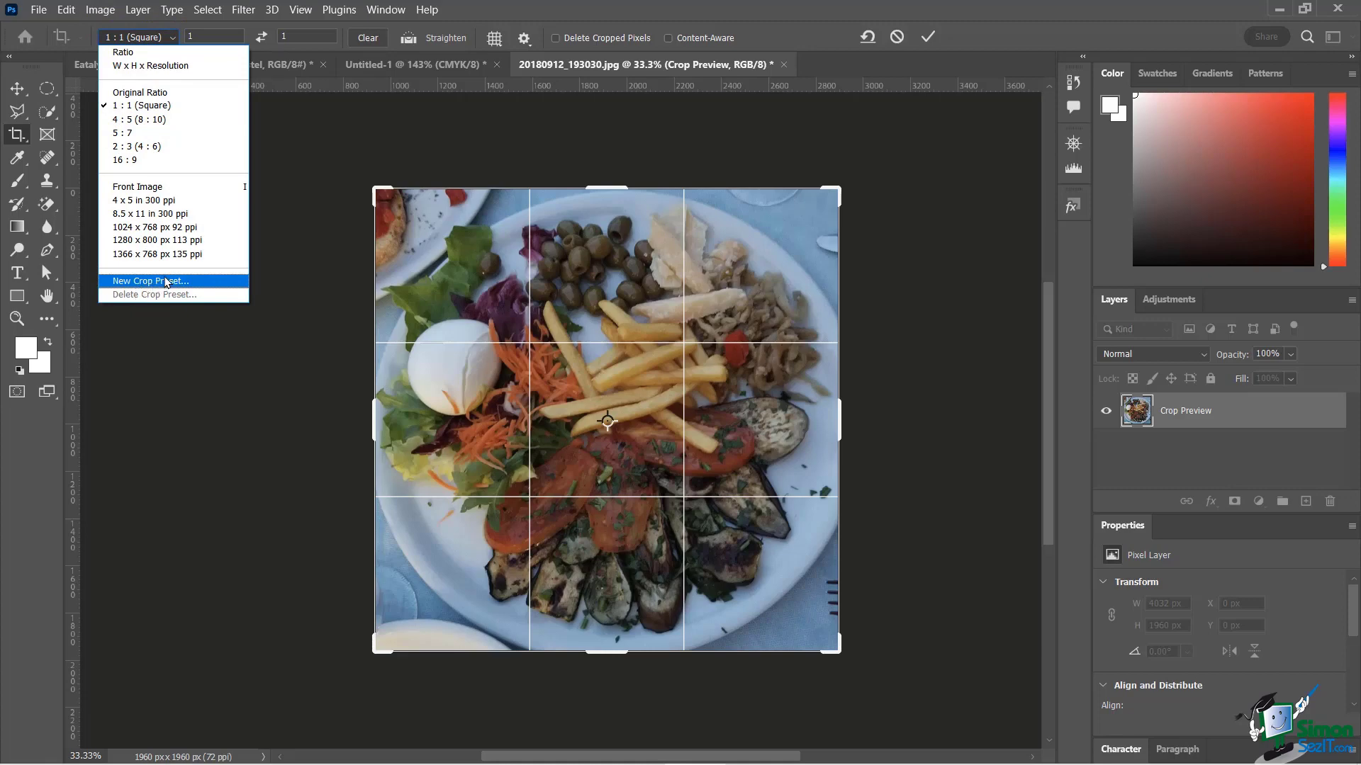
click(772, 24)
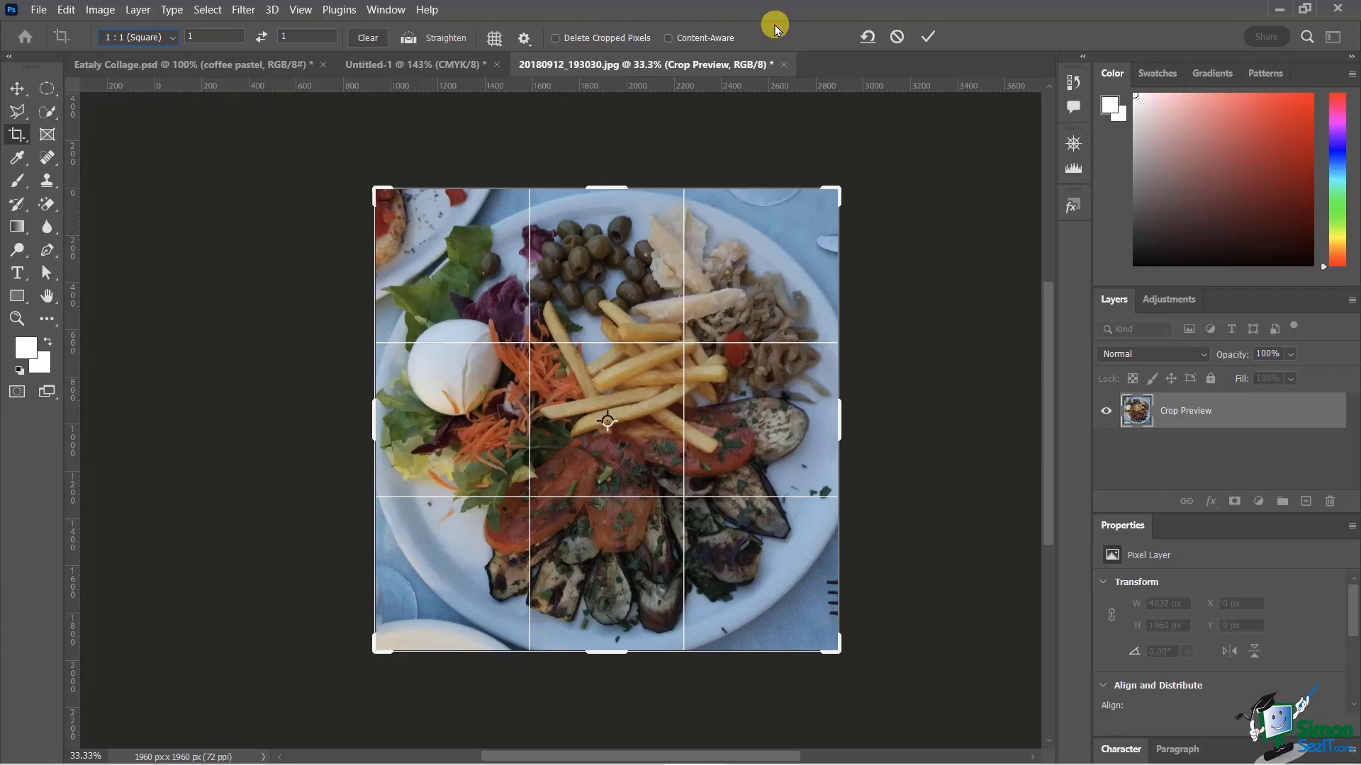
click(930, 41)
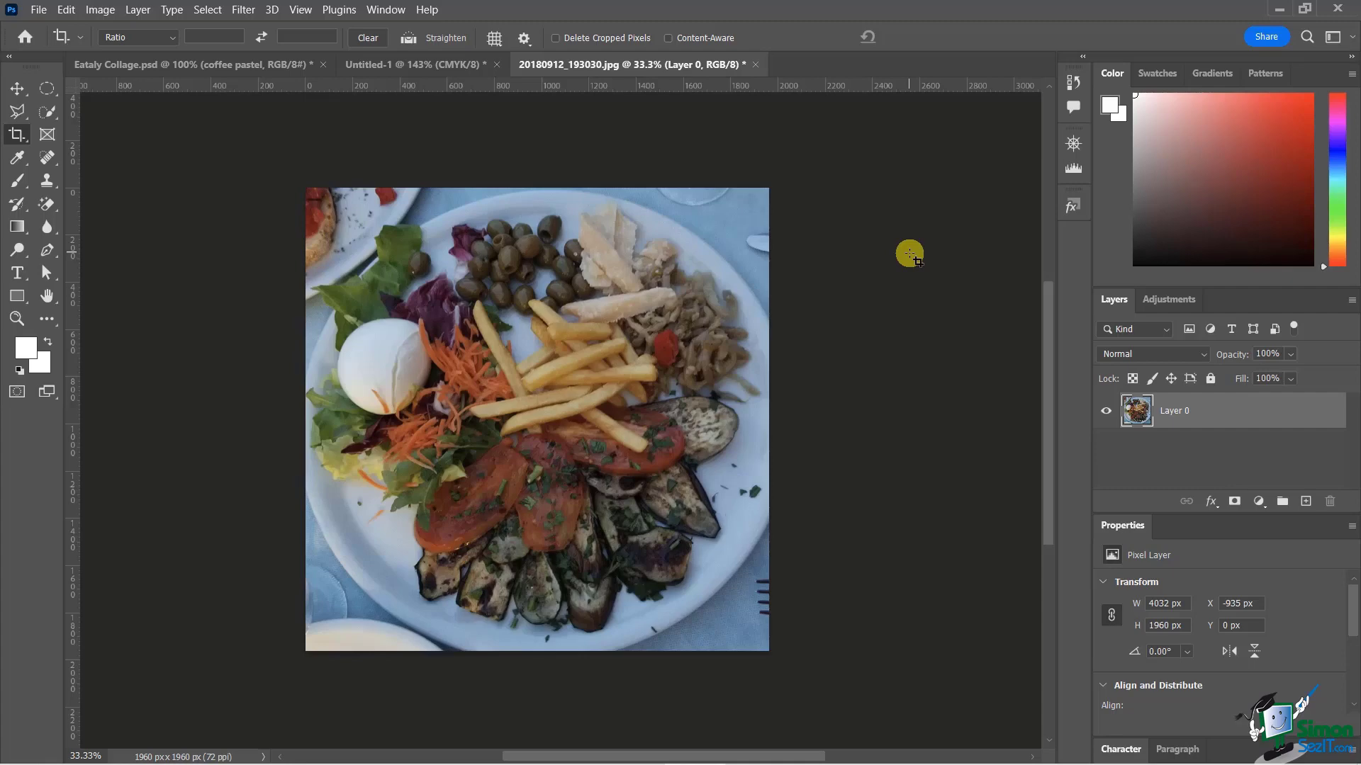
right_click(15, 134)
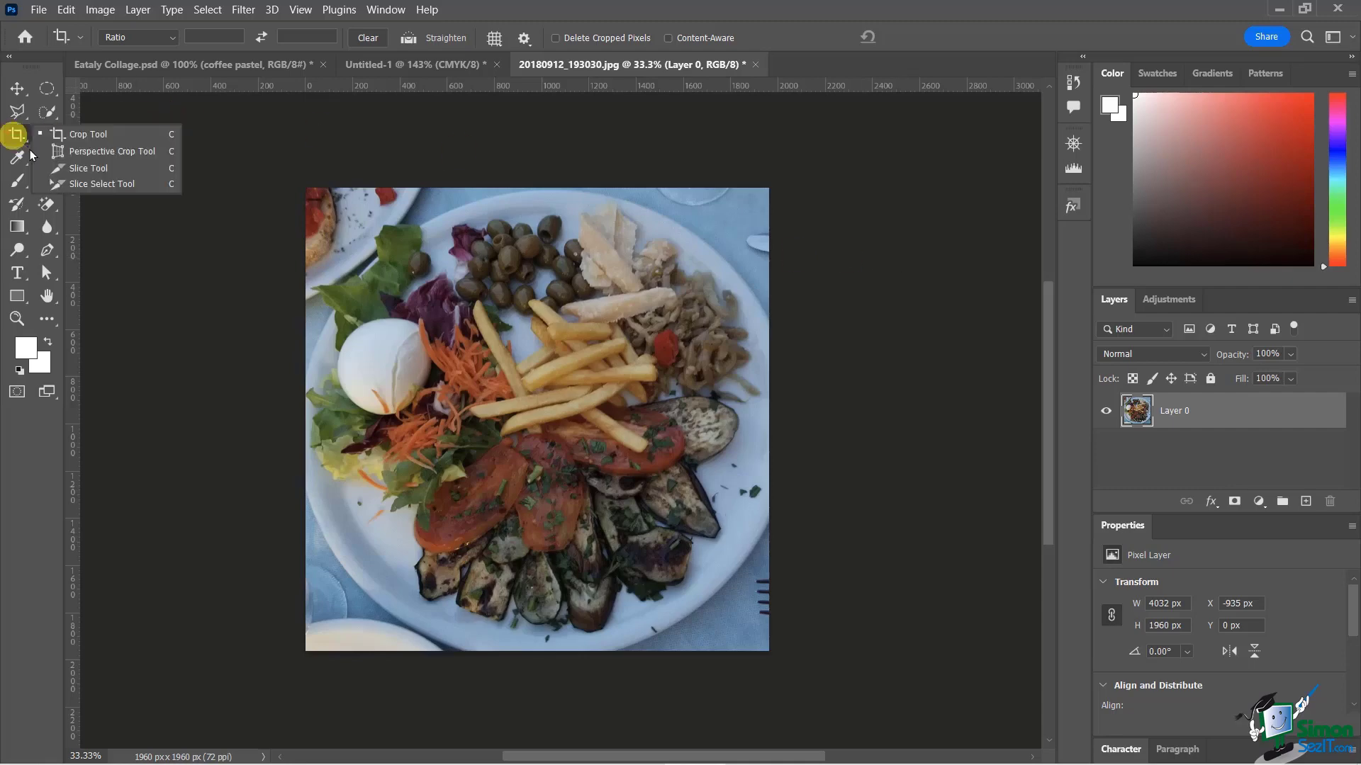
click(963, 32)
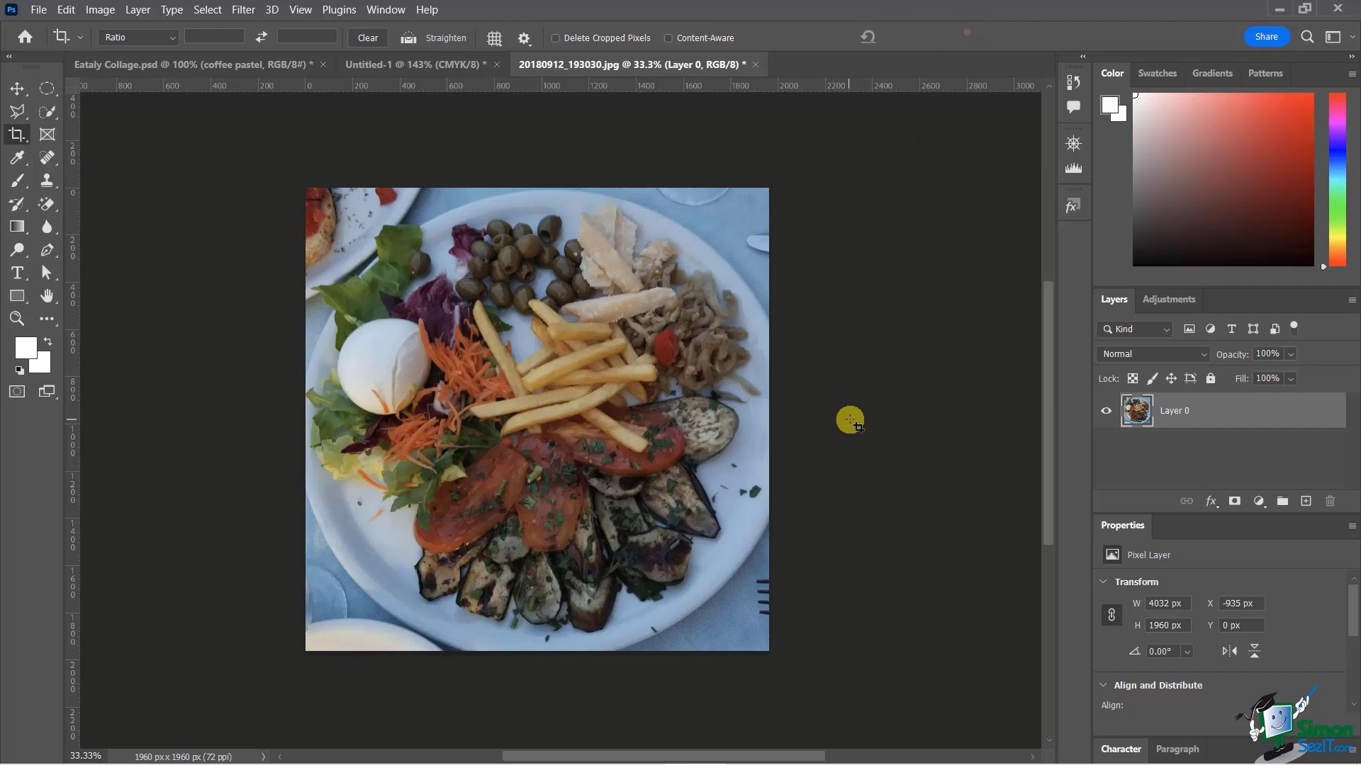